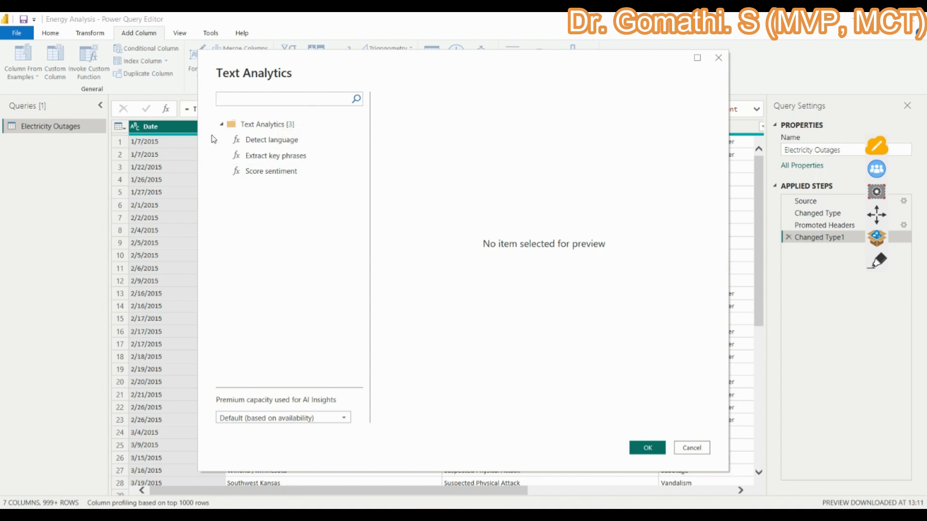
click(878, 262)
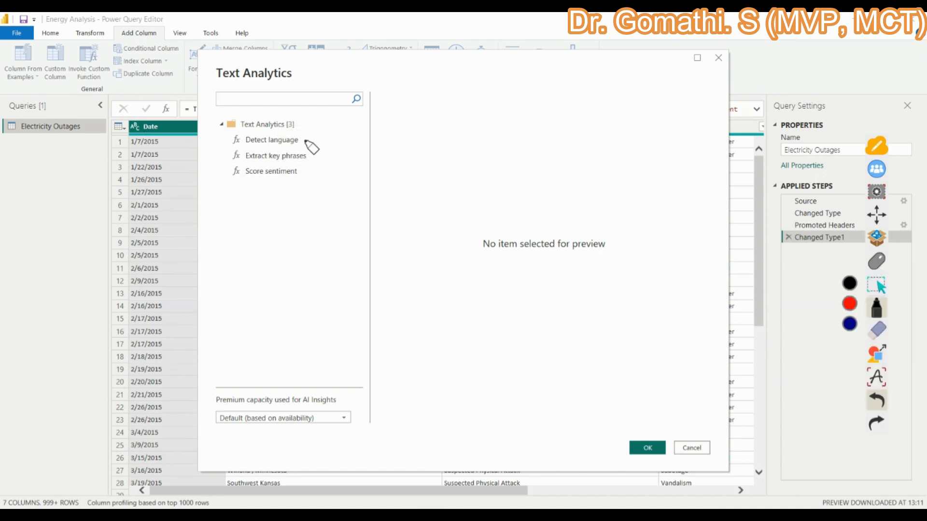
drag(303, 139, 333, 121)
drag(316, 158, 344, 151)
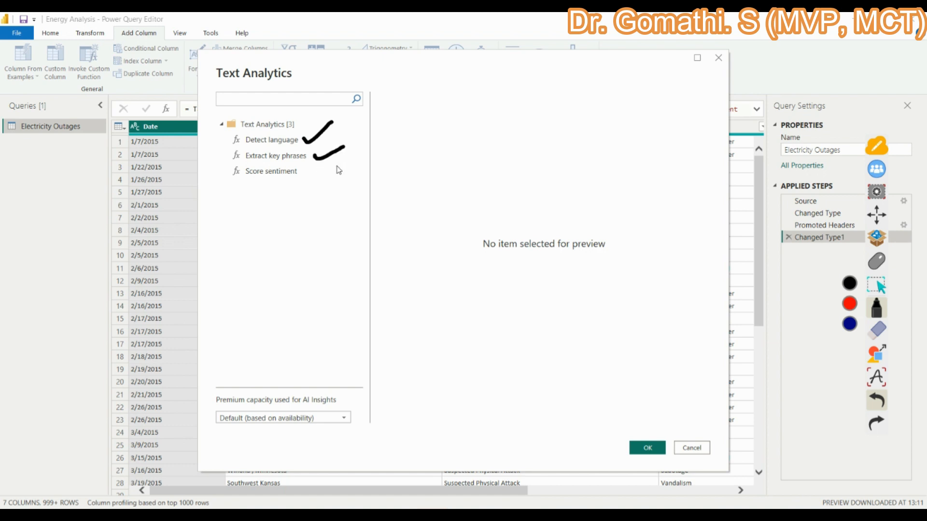
drag(303, 173, 342, 170)
click(876, 330)
click(850, 347)
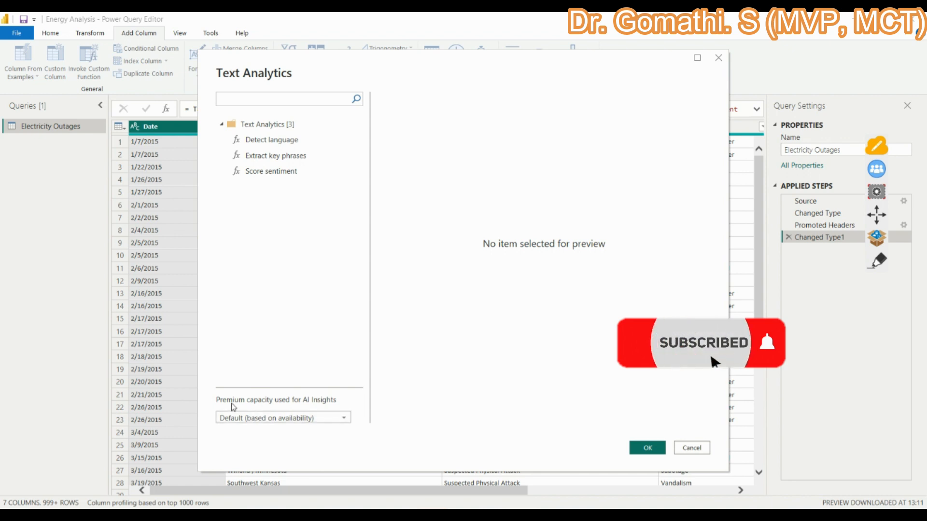
- Keep the AI Insights premium capacity at Default (based on availability) and choose the Detect language function
click(340, 418)
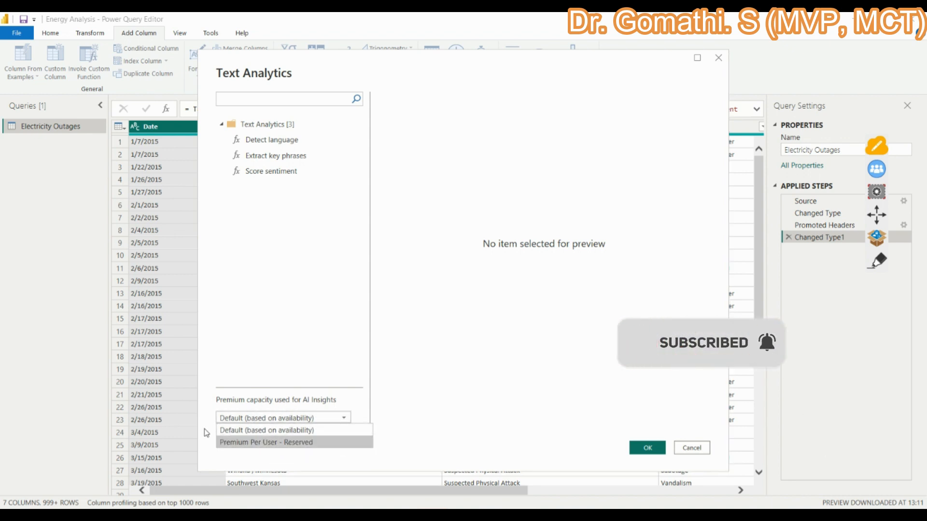
click(241, 431)
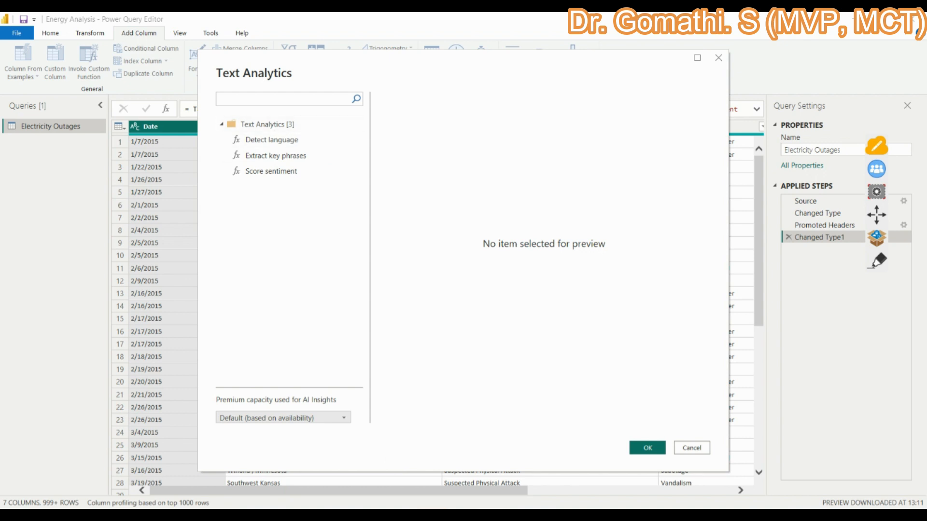
click(254, 141)
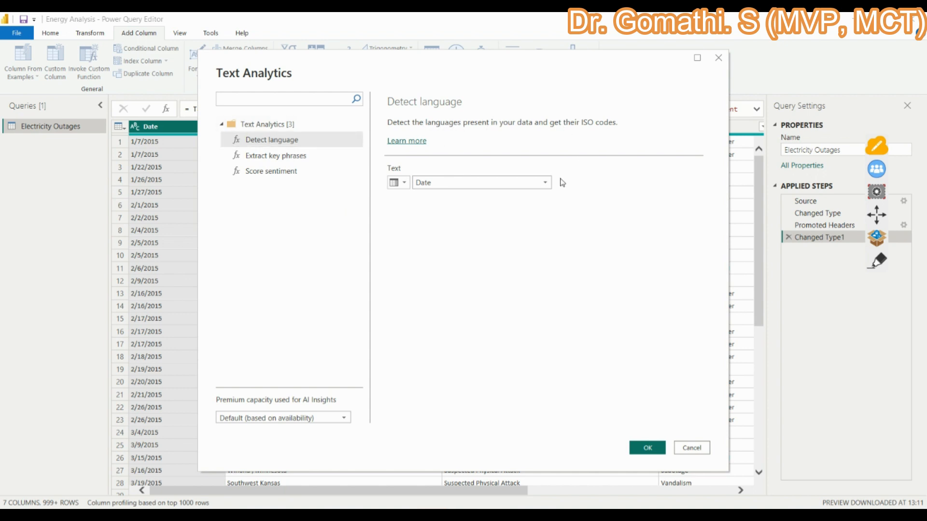
- Run Detect language with its text input taken by column name from the Alert Criteria column
click(444, 184)
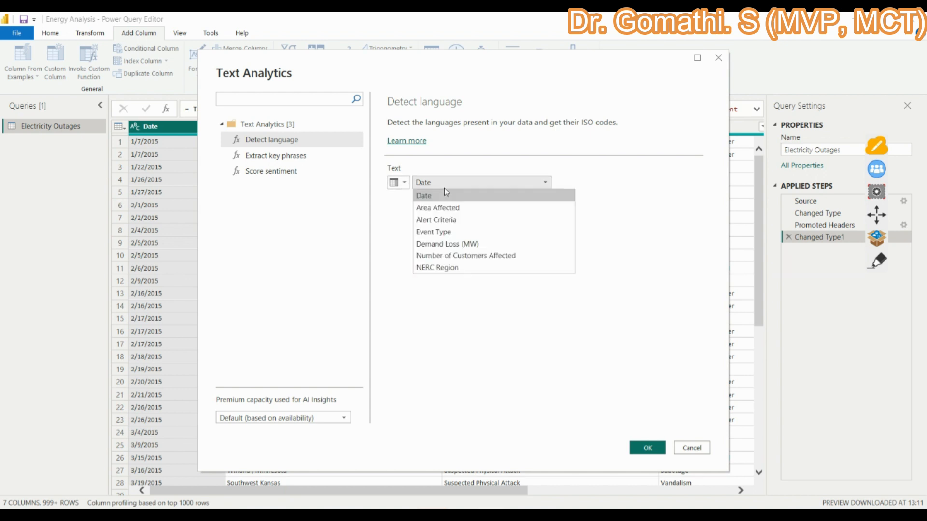
click(406, 186)
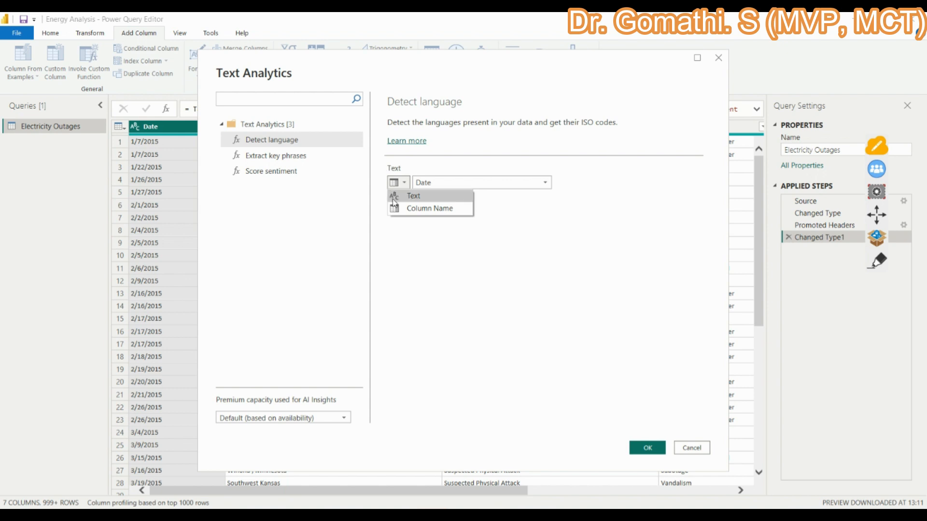
click(411, 209)
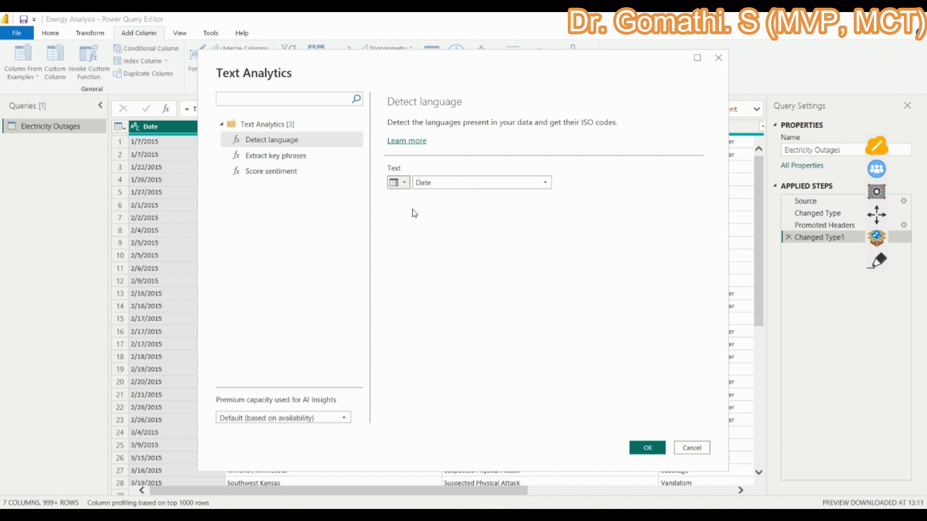
click(401, 186)
click(410, 209)
click(451, 185)
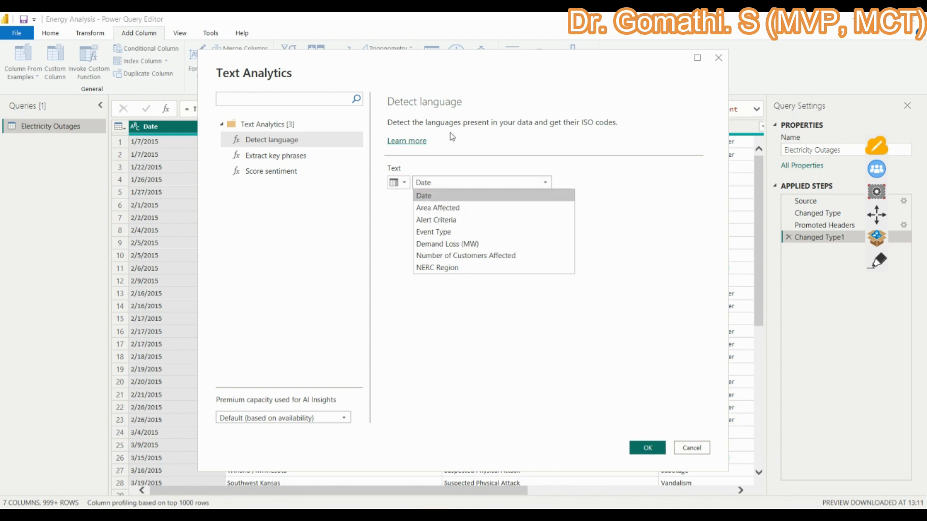
drag(456, 67, 434, 84)
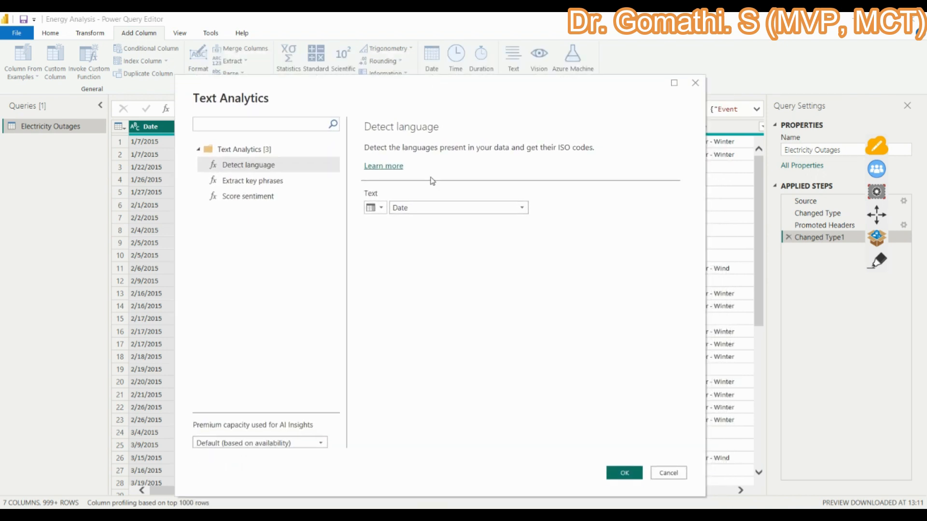
click(433, 211)
click(429, 233)
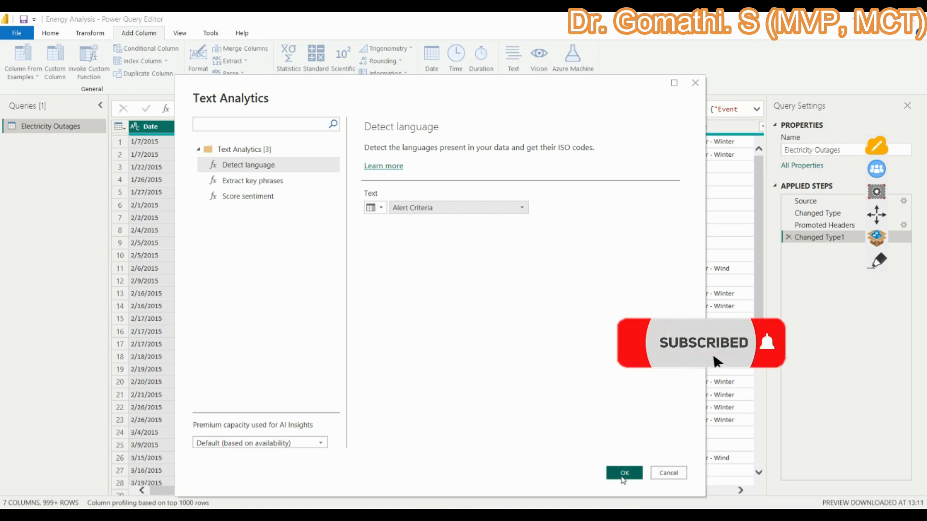
click(623, 475)
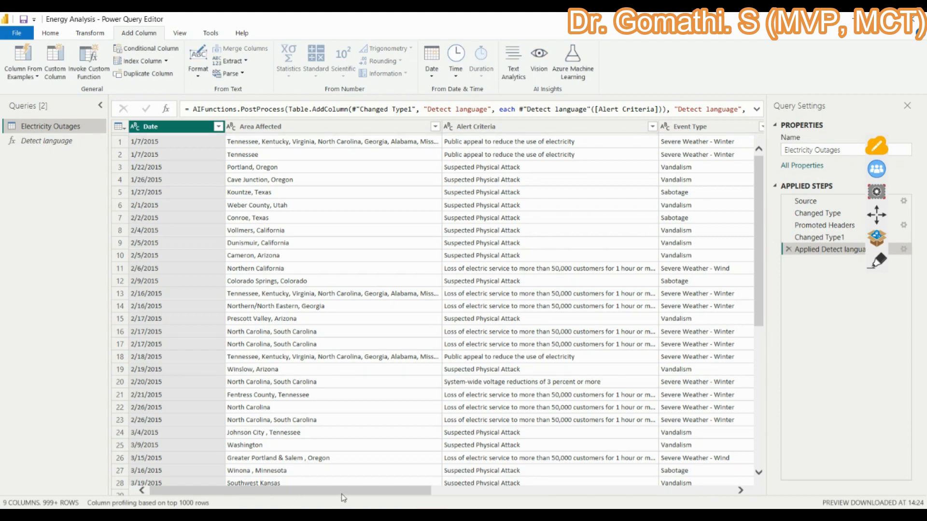
- Examine the Detected Language Name and Detected Language ISO Code columns across the Electricity Outages rows
drag(343, 491, 634, 493)
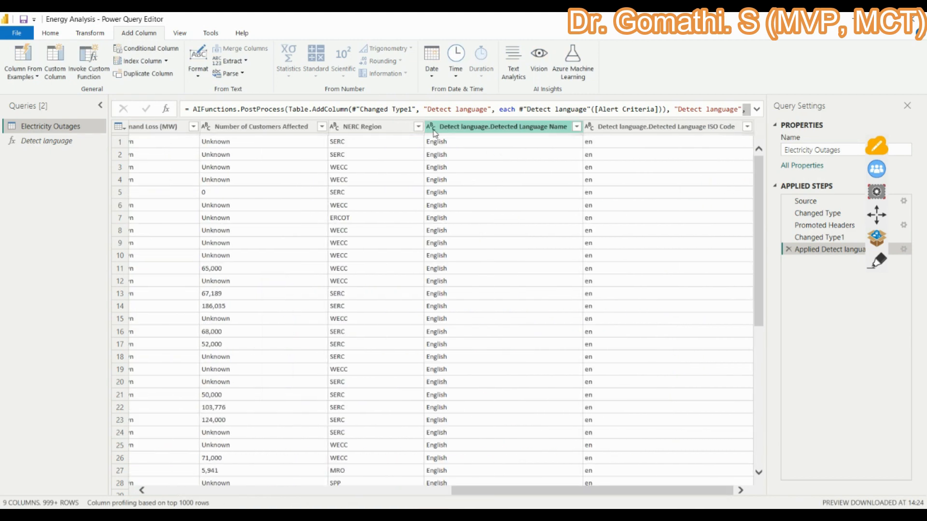
click(363, 129)
click(443, 143)
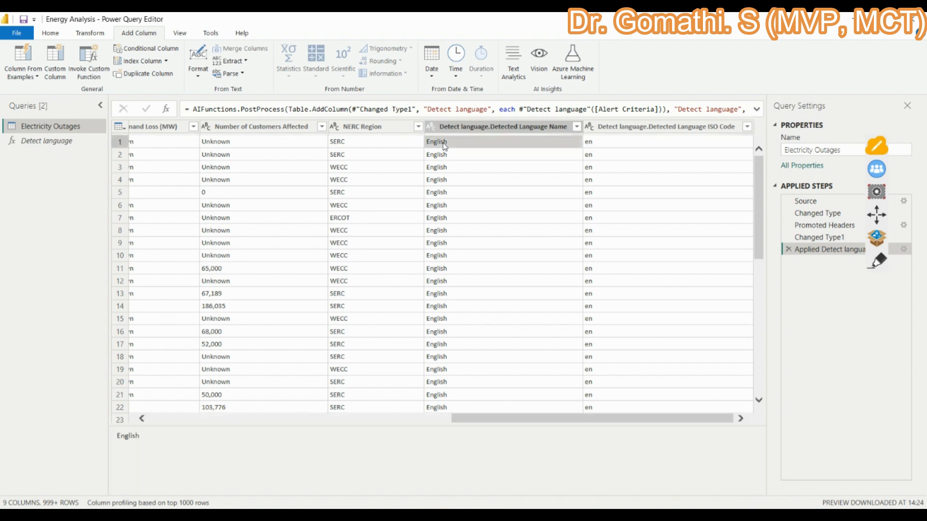
click(634, 141)
scroll(653, 235, down, 9)
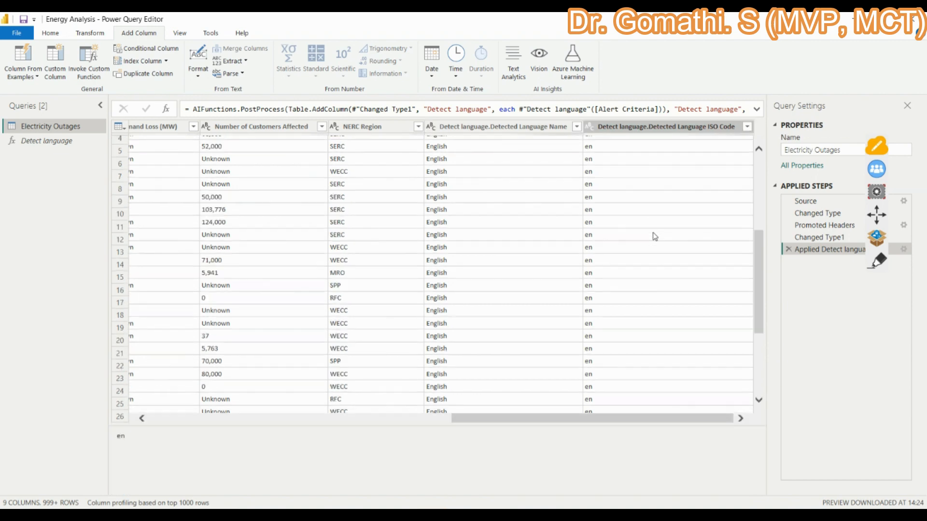
scroll(654, 237, down, 17)
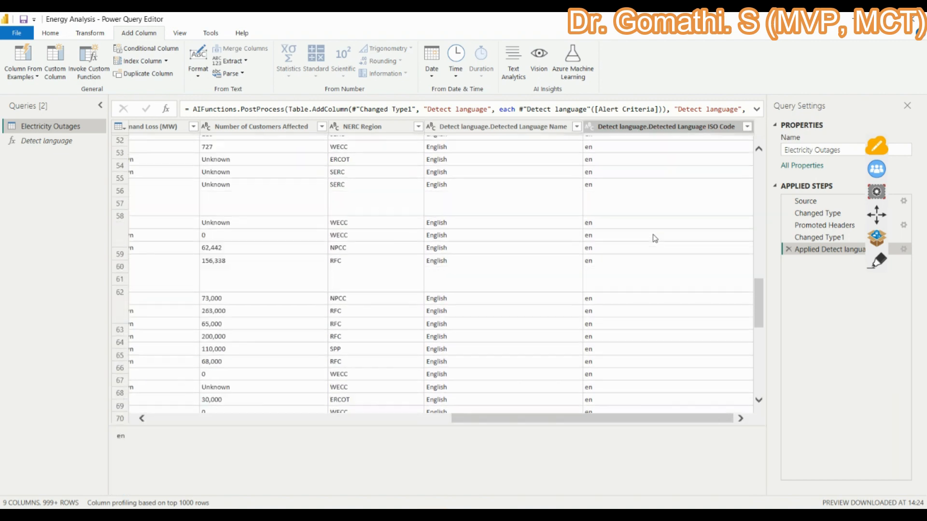
scroll(655, 239, down, 15)
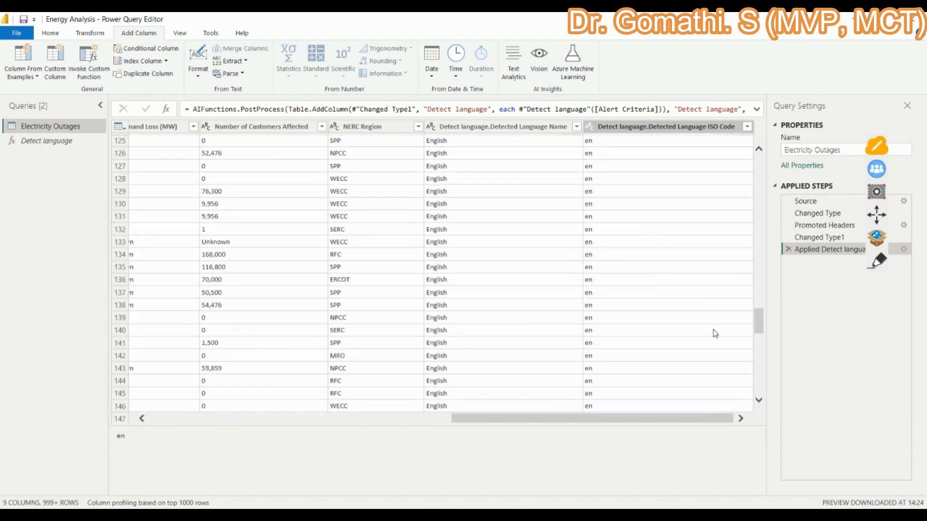
drag(761, 323, 754, 127)
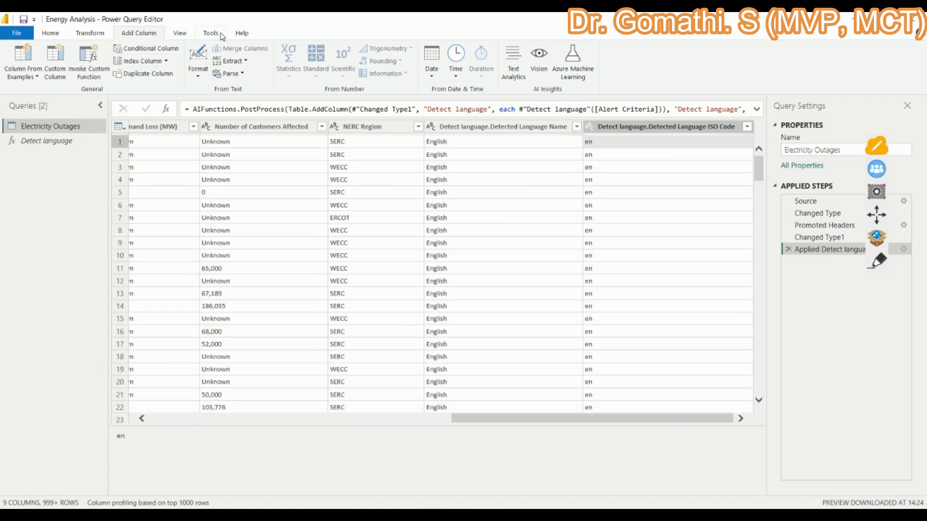
- Choose the Extract key phrases function in Text Analytics and set its text input to the Alert Criteria column
click(514, 73)
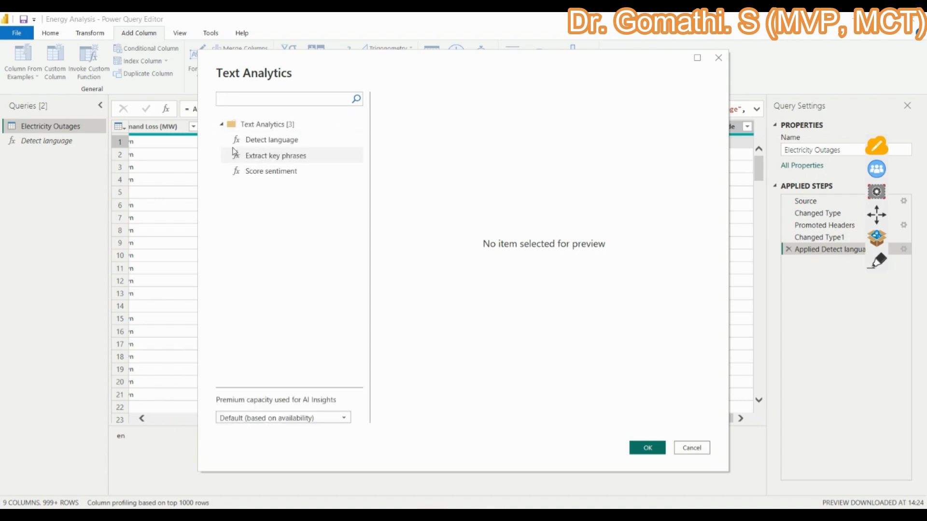
click(265, 157)
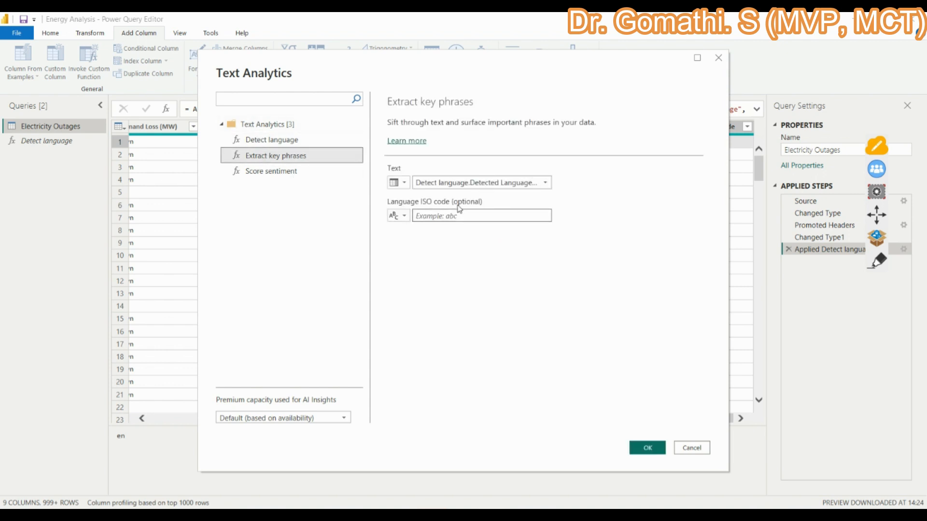
drag(424, 68, 334, 49)
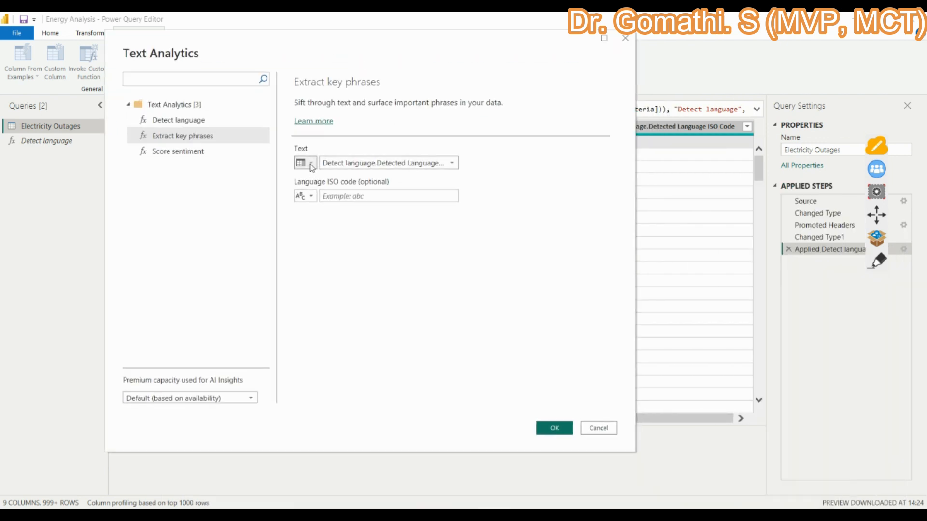
click(311, 164)
click(318, 189)
click(394, 164)
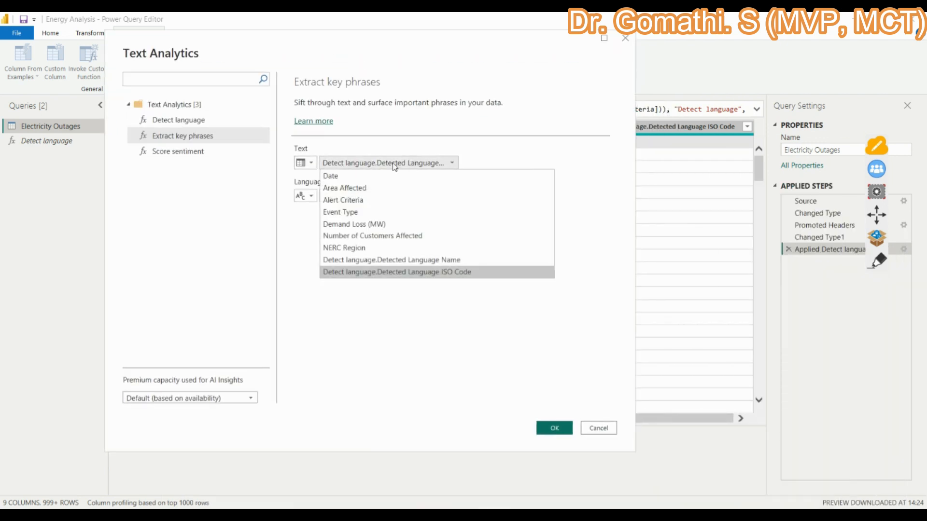
click(372, 200)
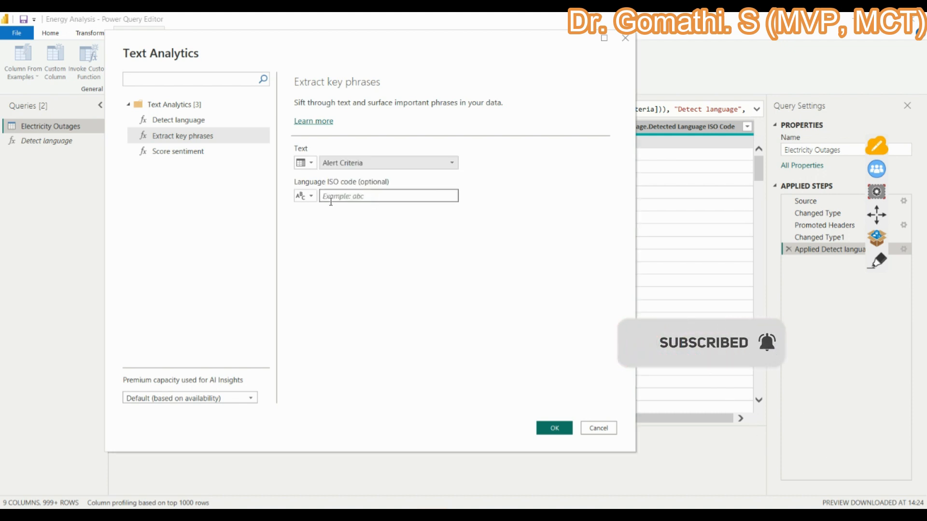
- Set the language ISO code by column name to Detect language.Detected Language ISO Code and apply the key phrase extraction
click(310, 196)
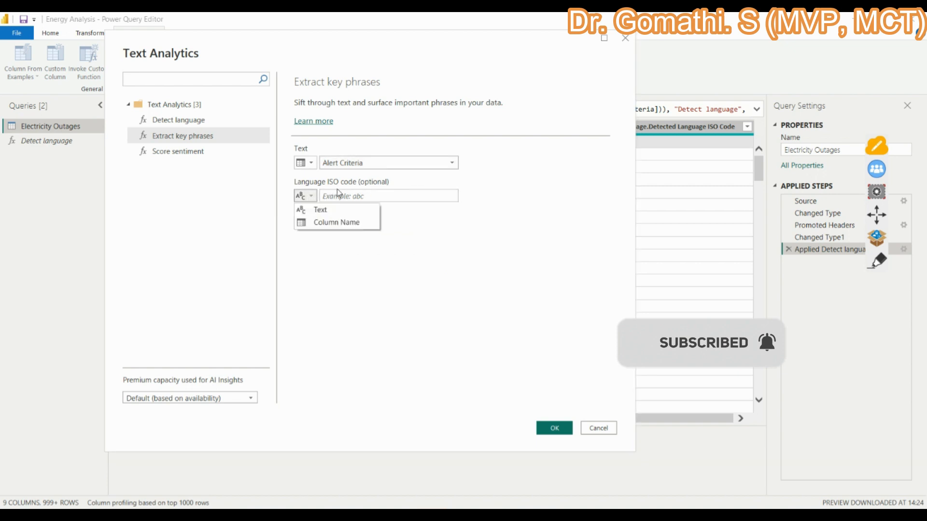
click(346, 222)
click(357, 196)
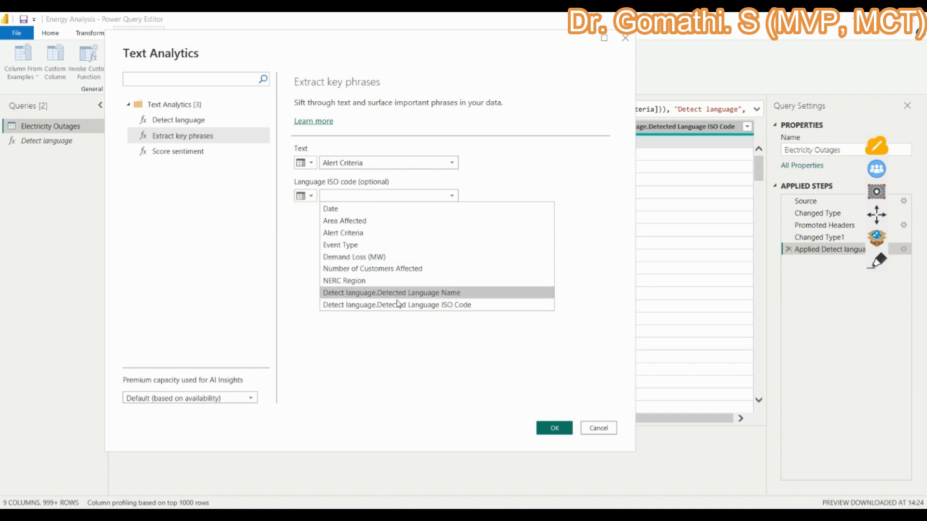
click(423, 305)
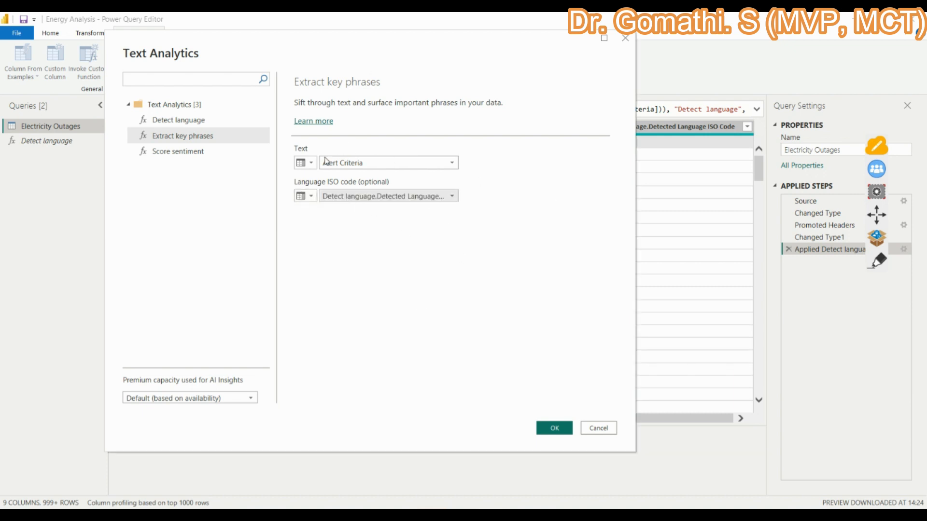
click(558, 430)
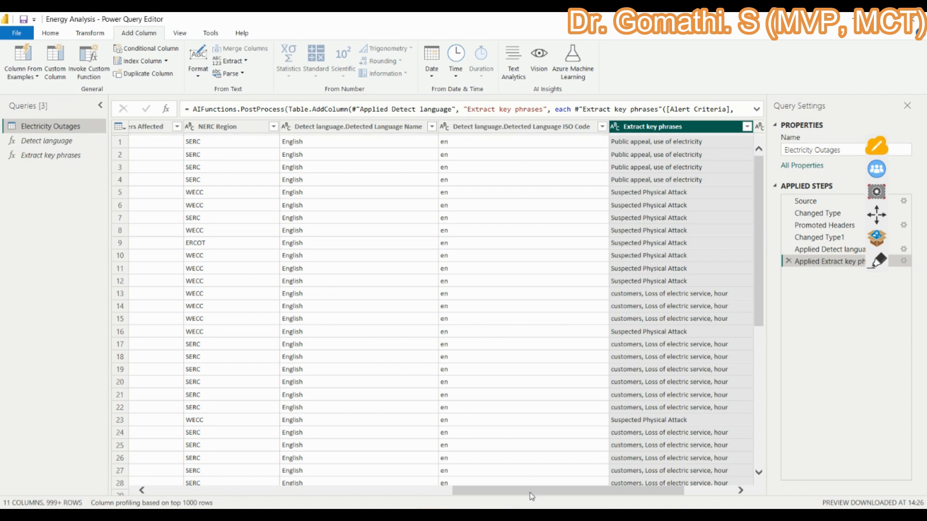
- Review the Extract key phrases and Extract key phrases.KeyPhrase columns down the table
drag(530, 491, 580, 492)
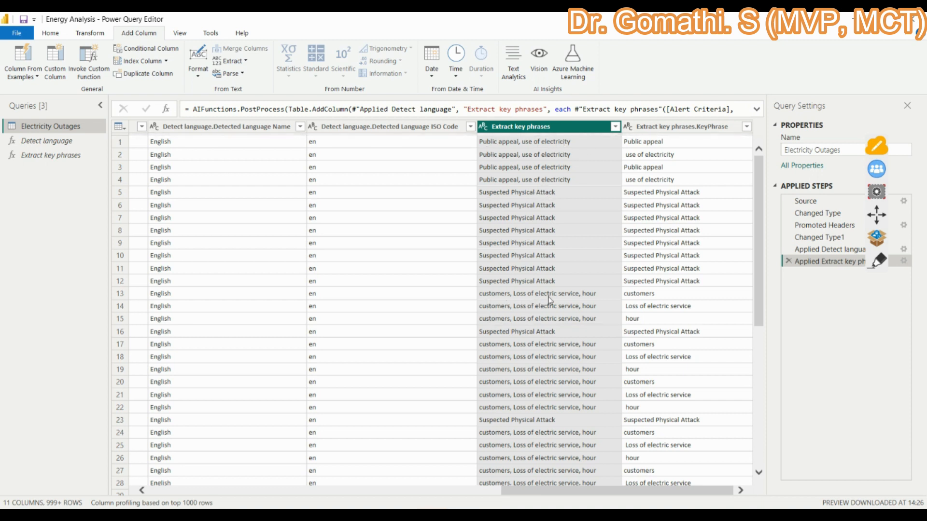
click(703, 128)
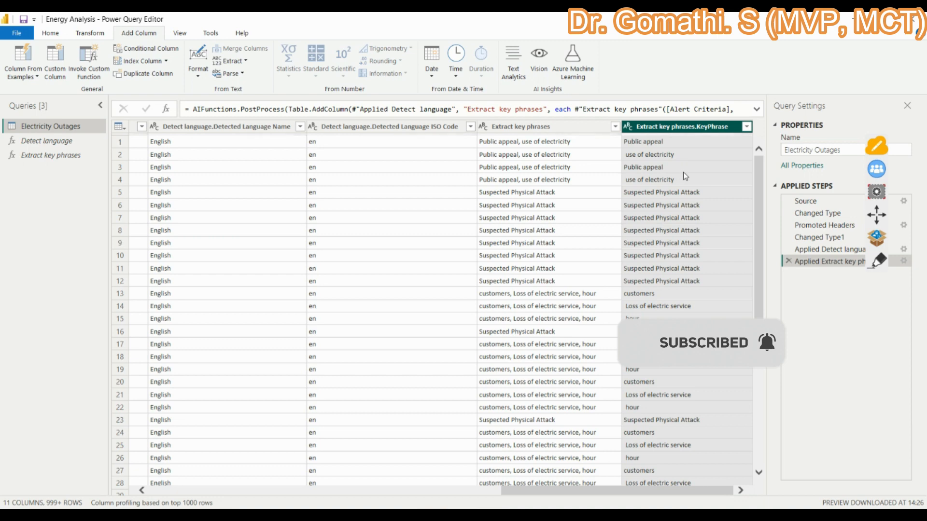
scroll(672, 188, down, 20)
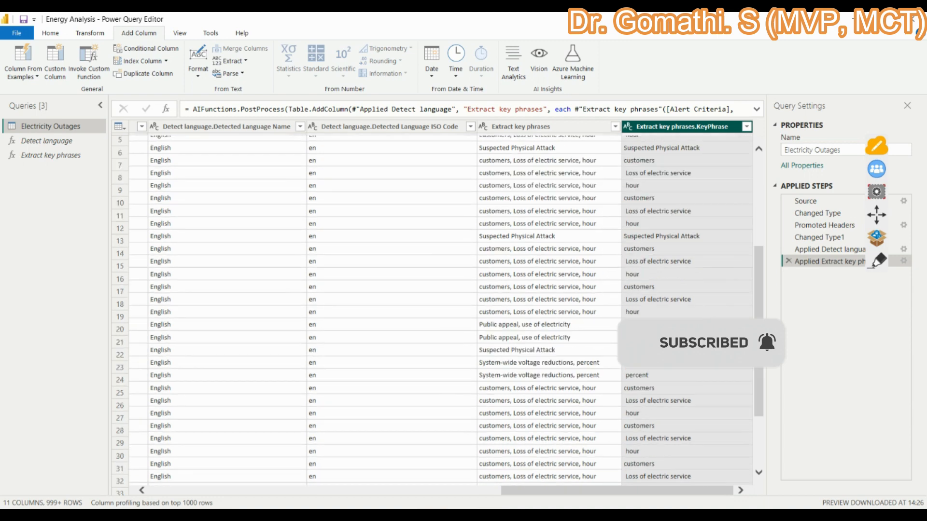
scroll(435, 309, down, 20)
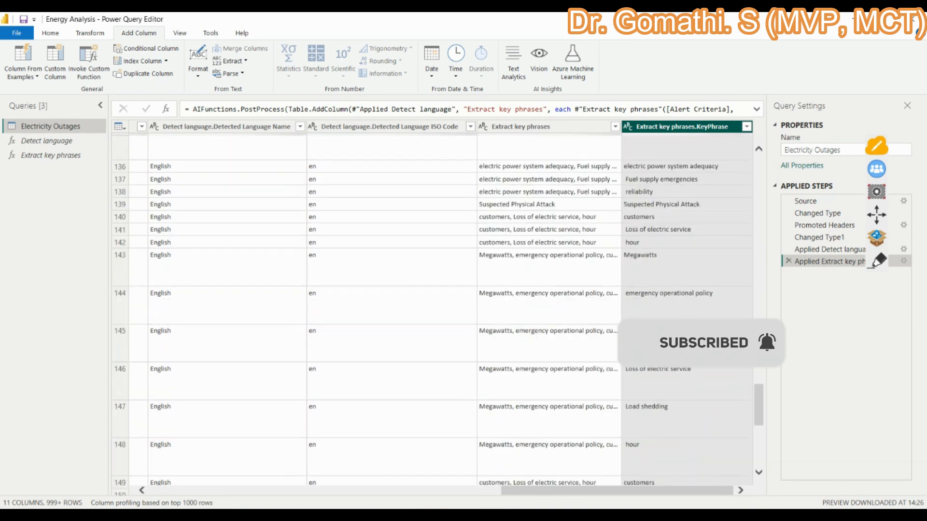
scroll(368, 261, down, 5)
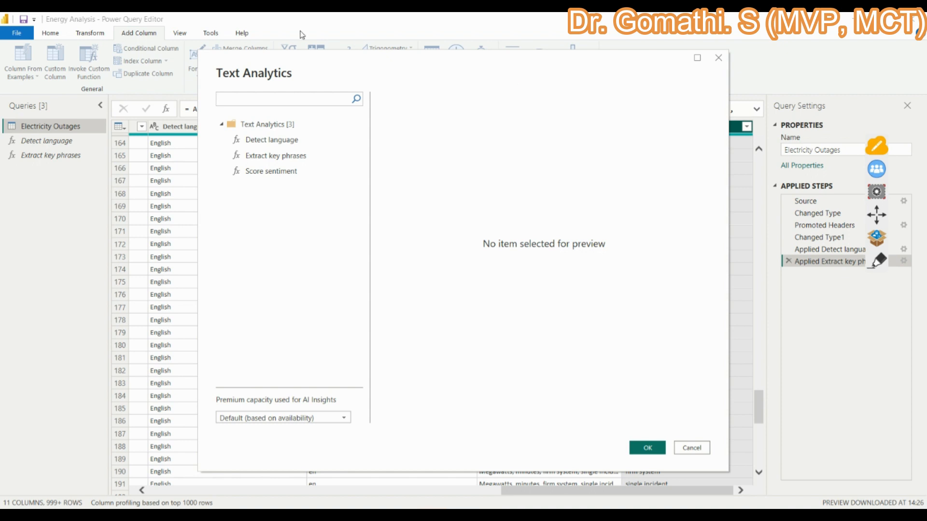
- Choose the Score sentiment function in Text Analytics and use the Extract key phrases.KeyPhrase column as its text input
click(271, 173)
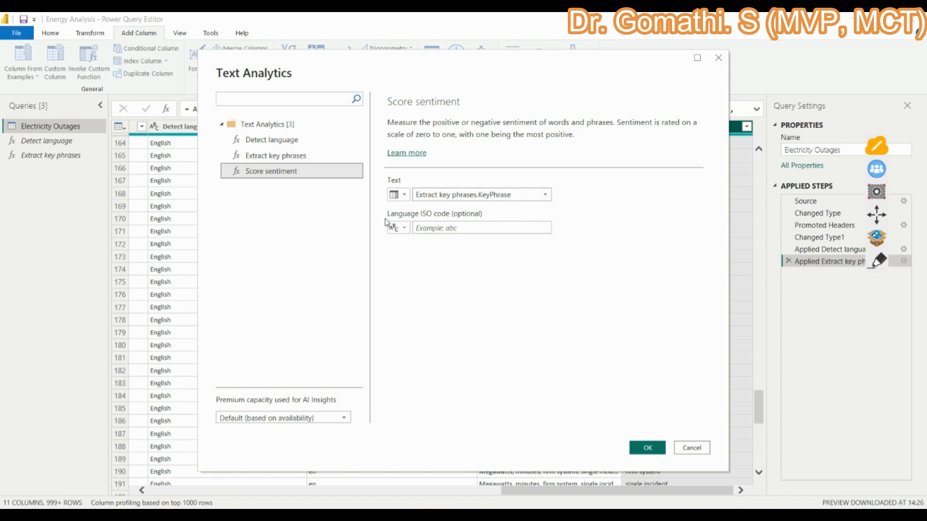
click(402, 196)
click(595, 213)
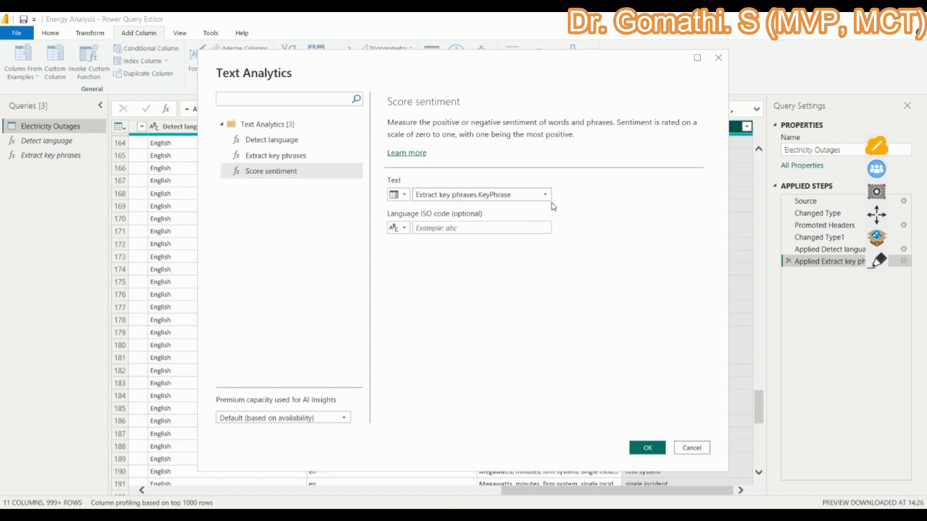
click(544, 197)
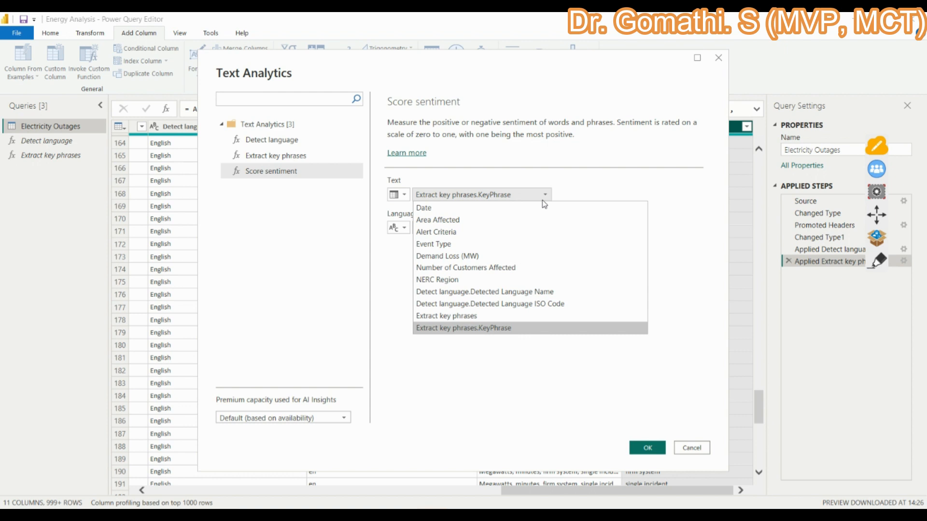
click(404, 196)
click(442, 218)
click(501, 195)
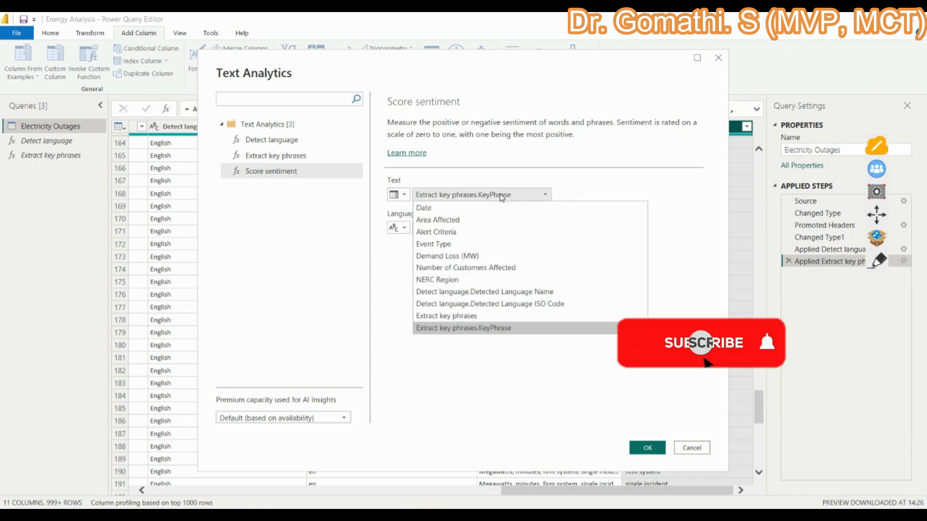
click(619, 184)
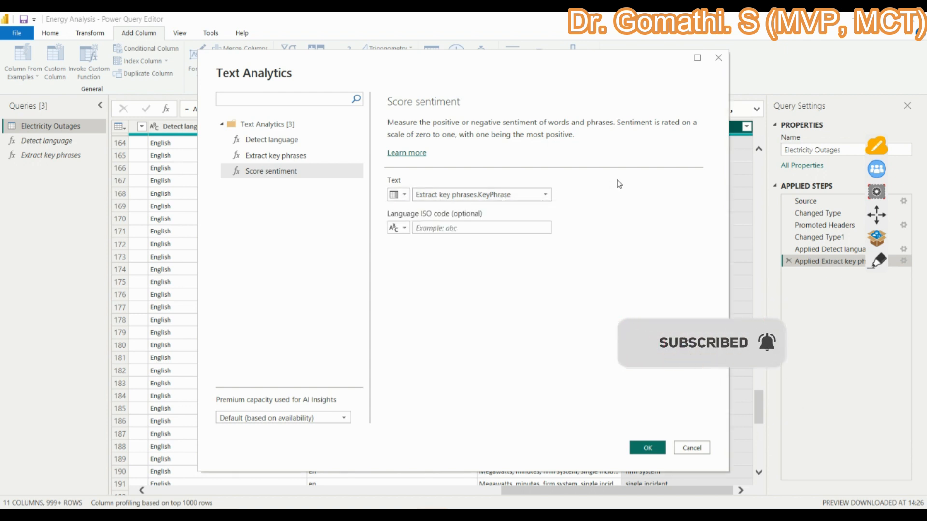
click(886, 261)
mouse_move(231, 162)
mouse_down()
mouse_move(293, 168)
mouse_move(319, 148)
mouse_move(232, 152)
mouse_move(231, 163)
mouse_up()
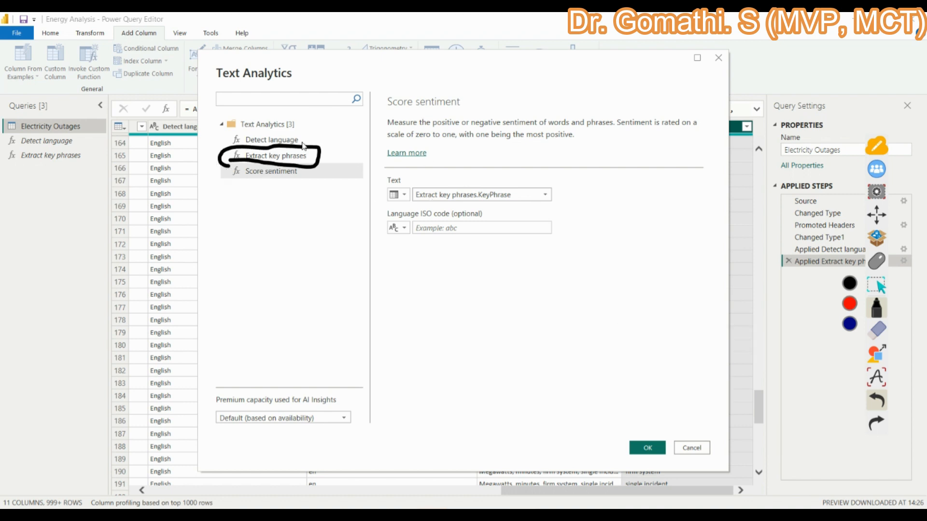
mouse_move(300, 156)
mouse_down()
mouse_move(354, 155)
mouse_move(351, 173)
mouse_up()
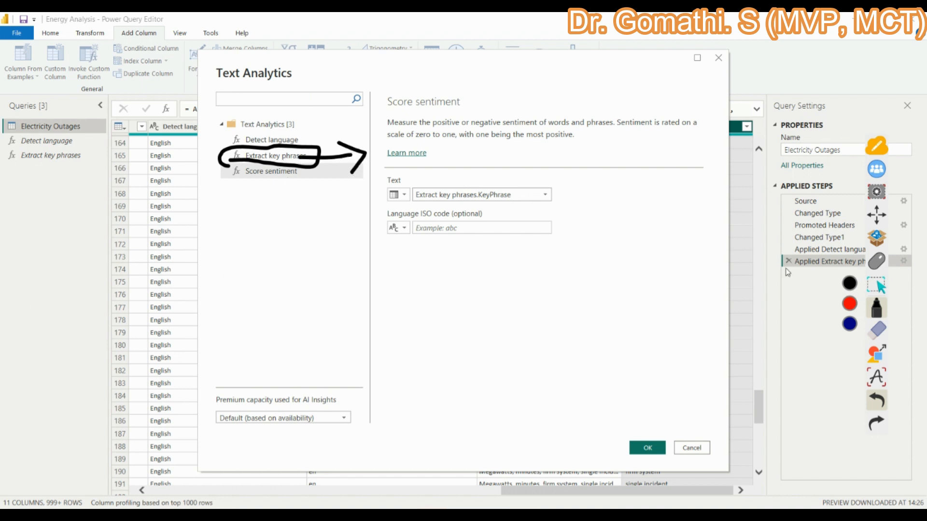
click(870, 338)
click(851, 346)
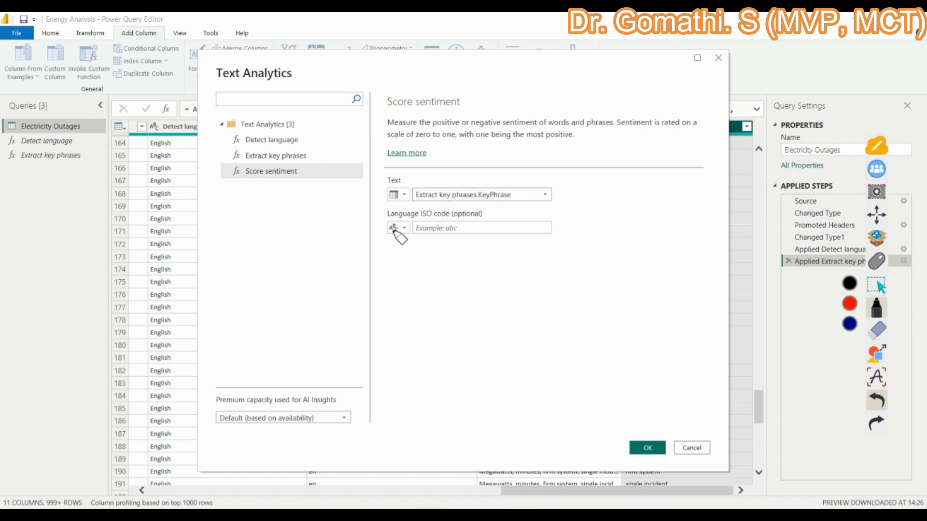
click(875, 263)
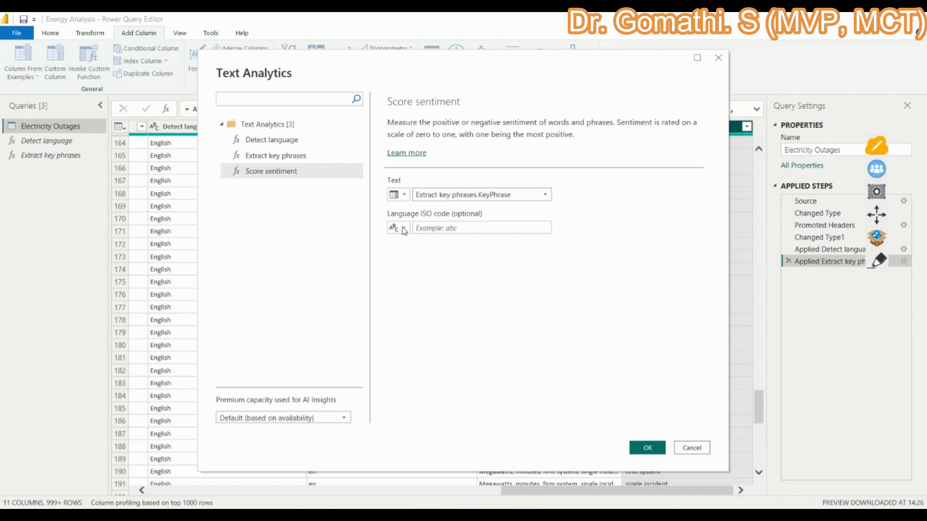
- Set the language ISO code by column name to Detect language.Detected Language ISO Code and apply the sentiment scoring
click(405, 229)
click(415, 254)
click(448, 230)
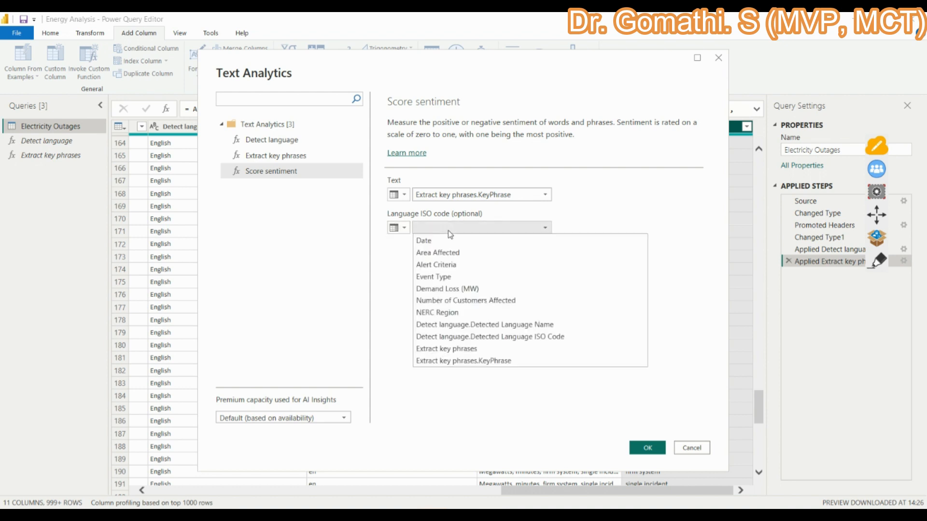
click(490, 337)
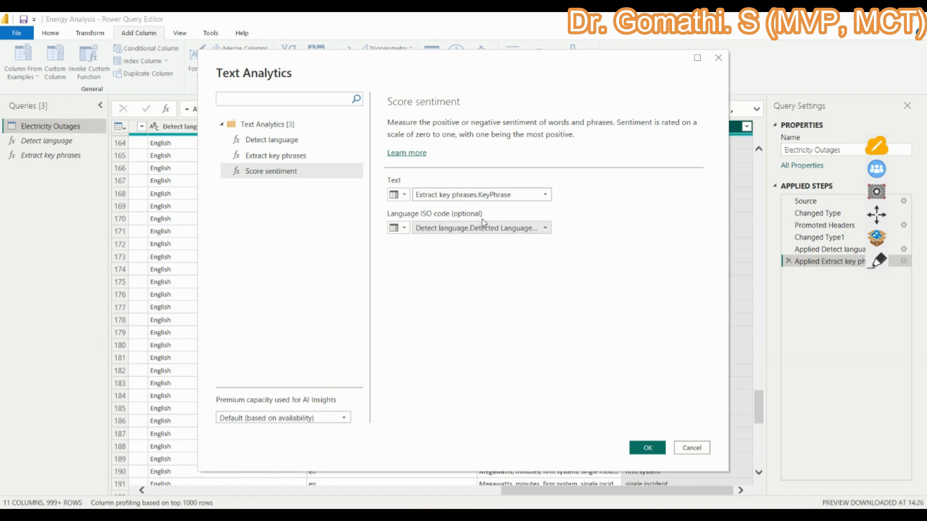
click(641, 449)
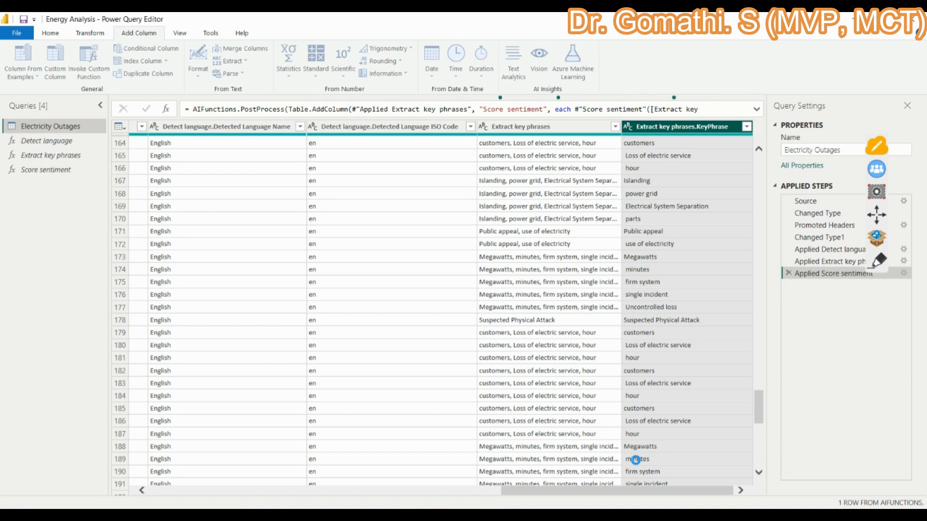
click(880, 264)
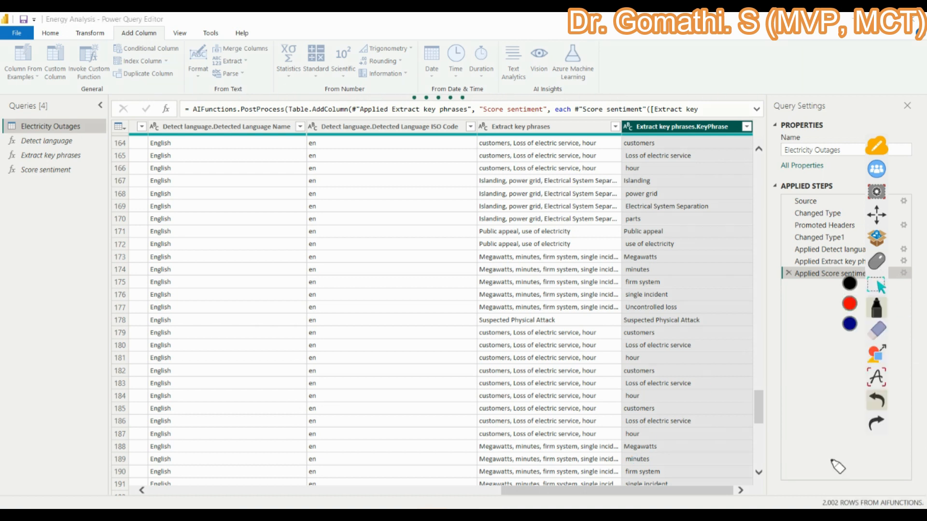
mouse_move(811, 497)
mouse_down()
mouse_move(922, 504)
mouse_move(878, 490)
mouse_move(786, 487)
mouse_up()
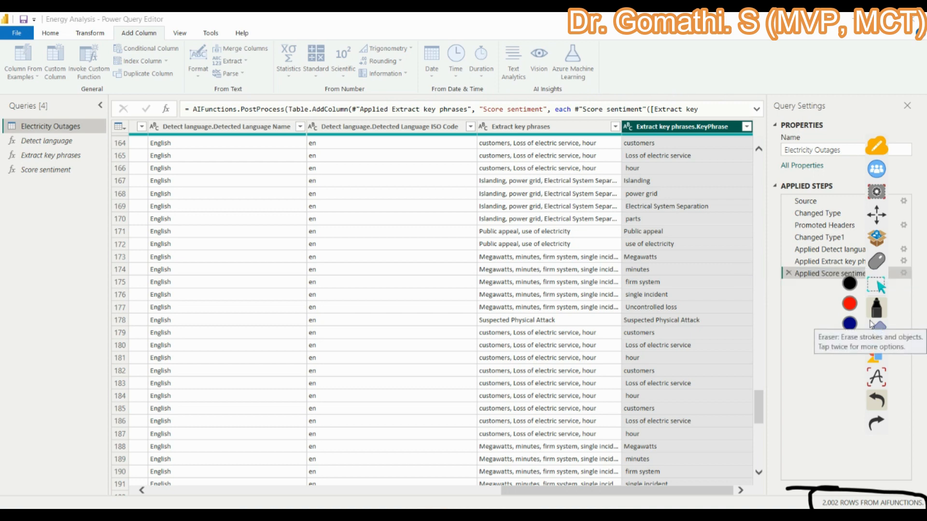
click(876, 334)
click(852, 349)
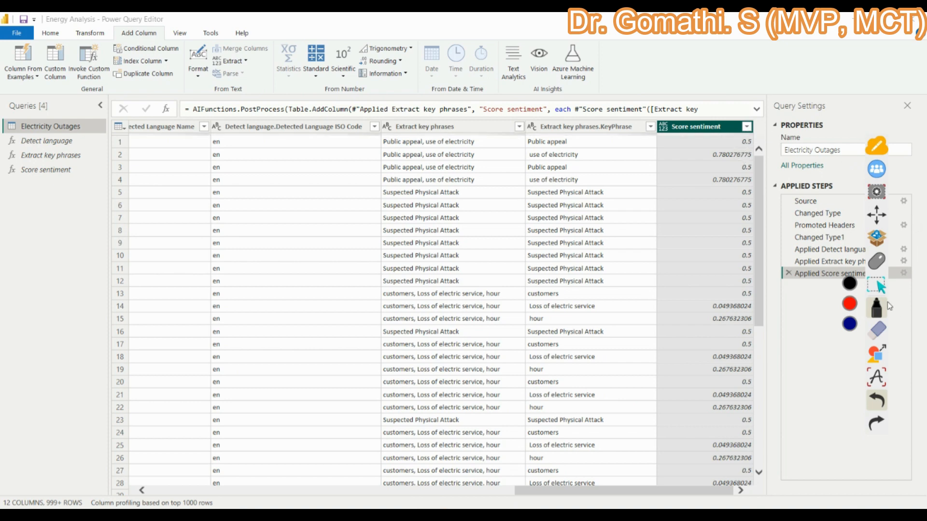
click(876, 261)
click(822, 197)
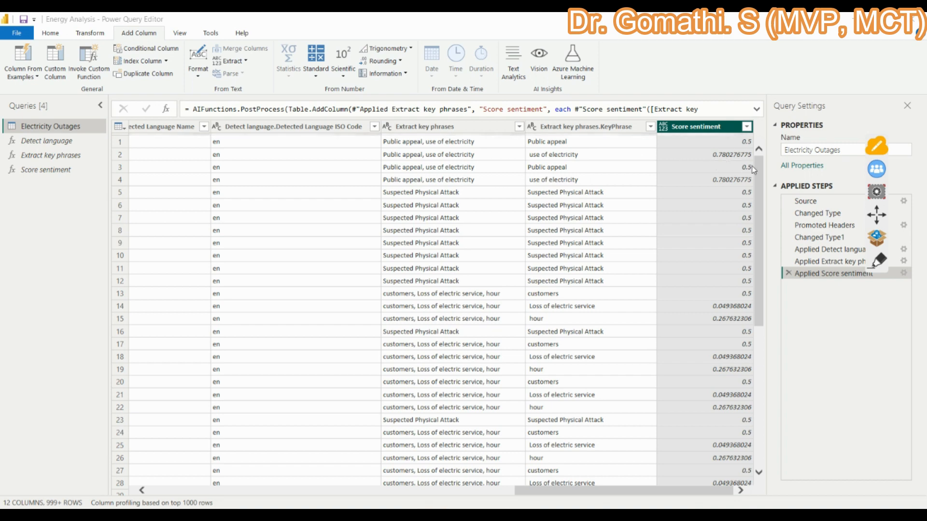
- Review the Score sentiment values against the extracted key phrases down the Electricity Outages table
scroll(710, 358, down, 7)
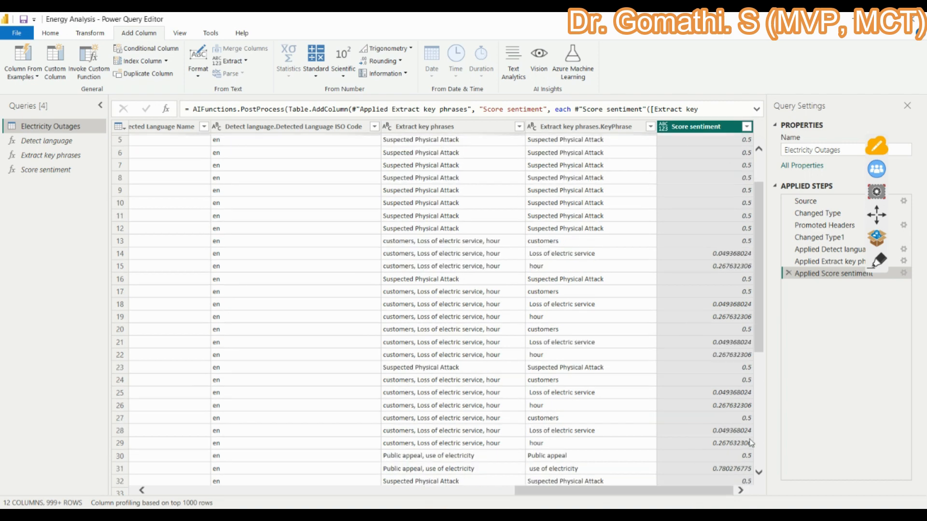
scroll(745, 405, down, 20)
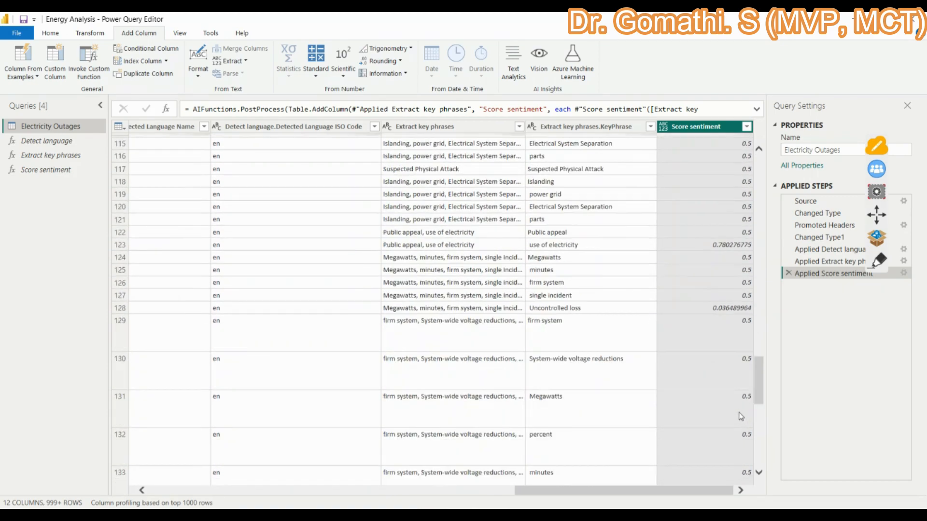
scroll(735, 410, down, 15)
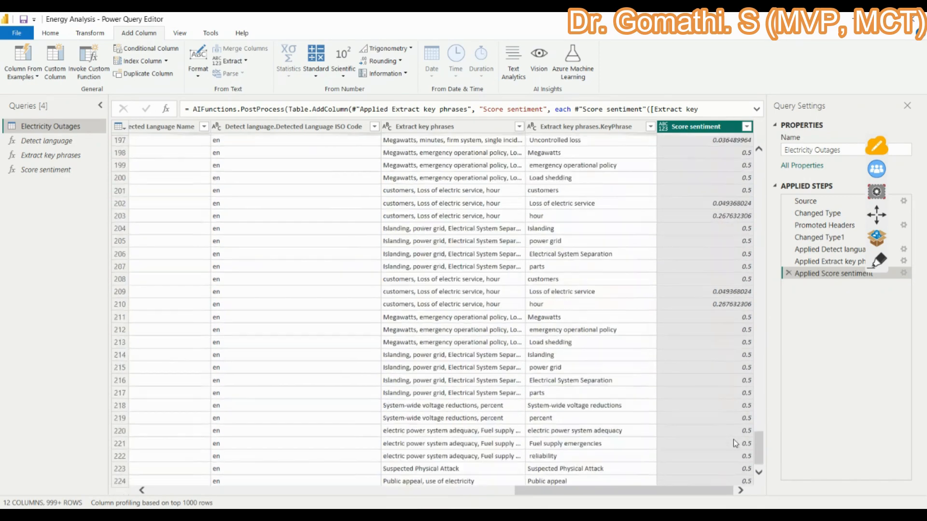
scroll(730, 433, down, 20)
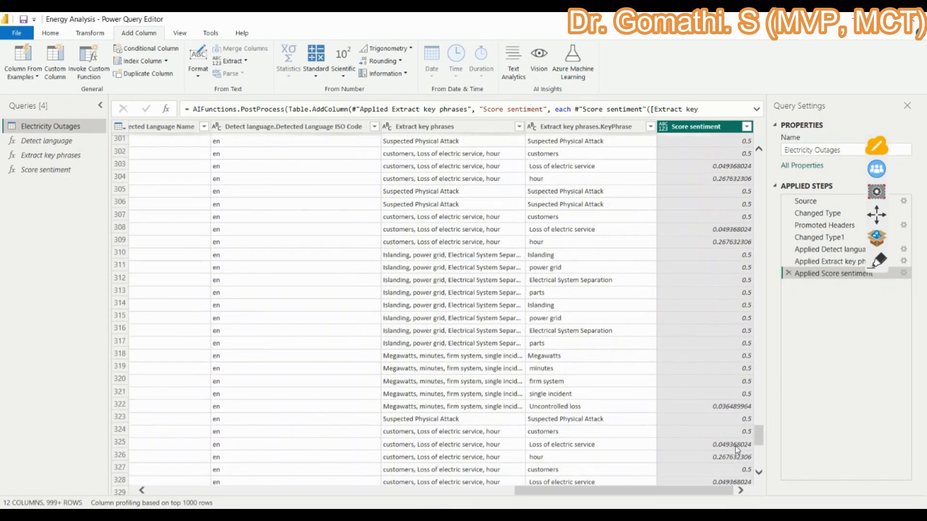
scroll(736, 449, down, 20)
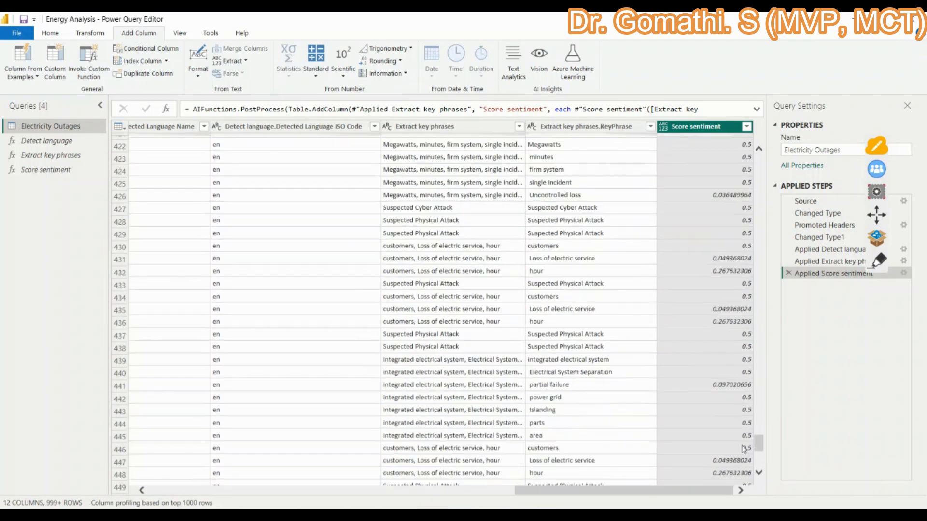
scroll(744, 459, down, 17)
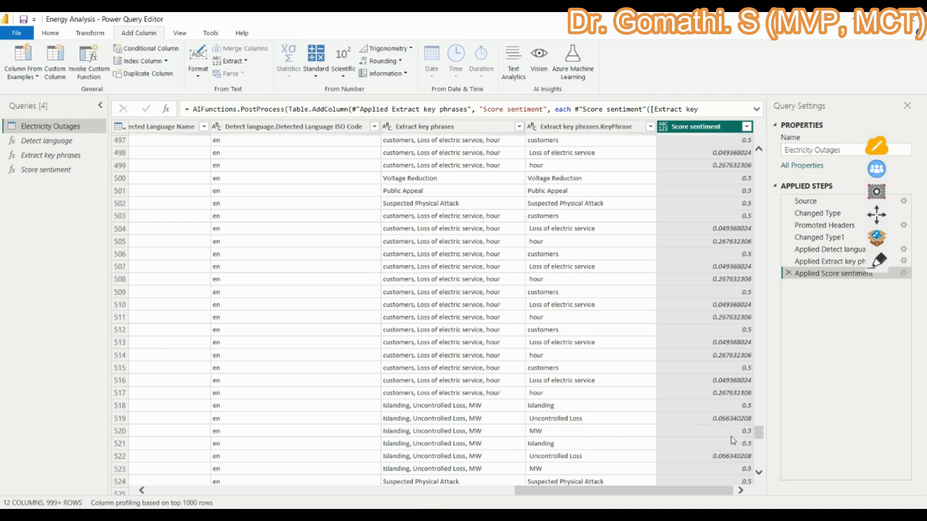
scroll(732, 443, down, 10)
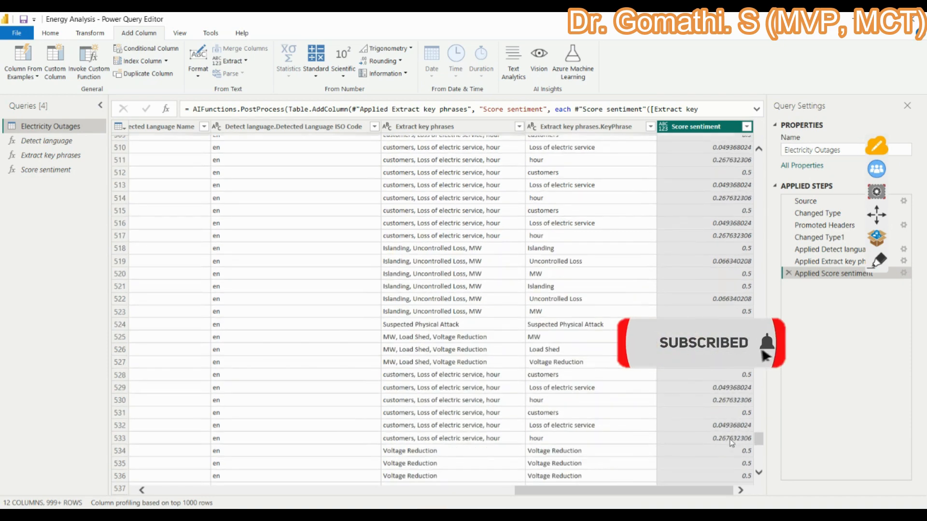
scroll(730, 445, down, 15)
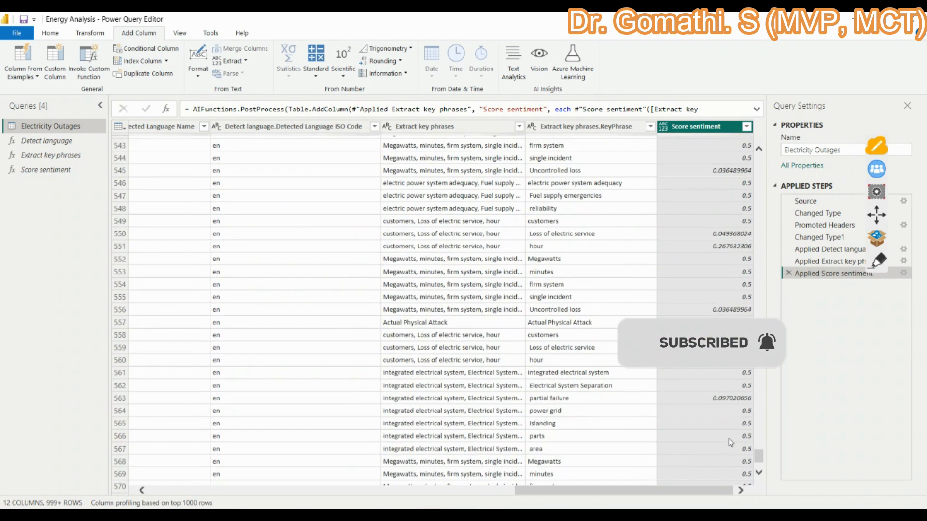
scroll(728, 441, down, 20)
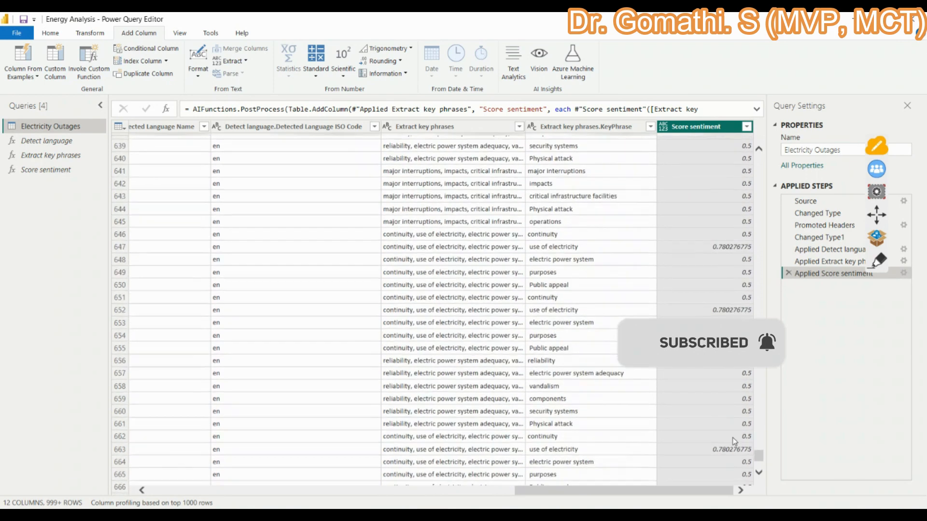
drag(759, 433, 760, 124)
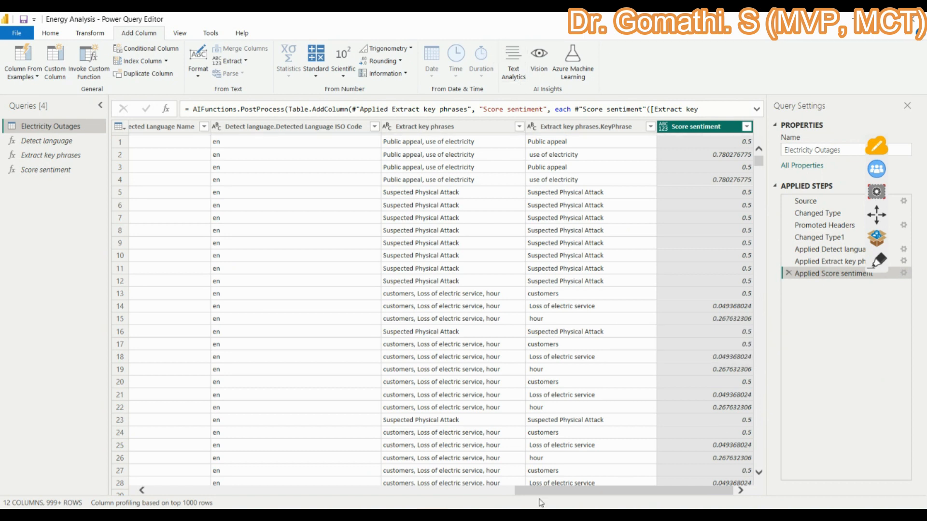
click(187, 37)
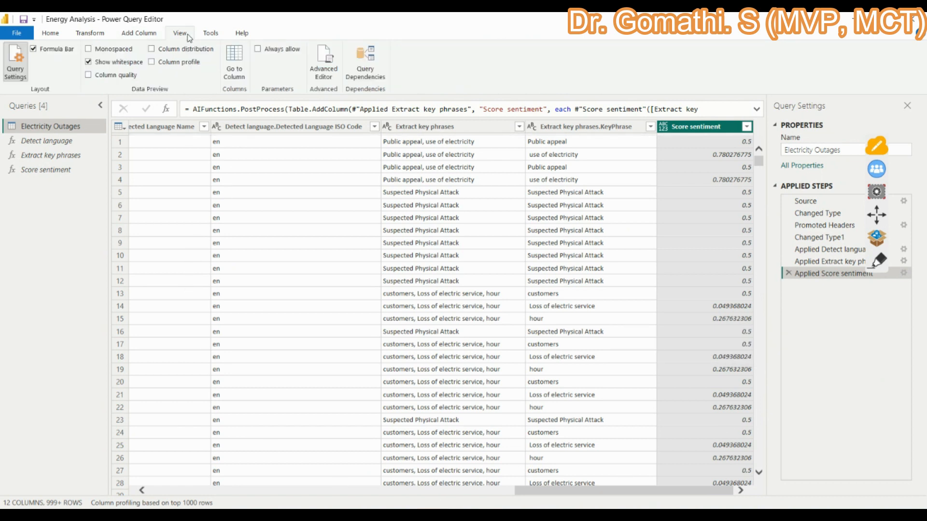
click(139, 33)
click(104, 34)
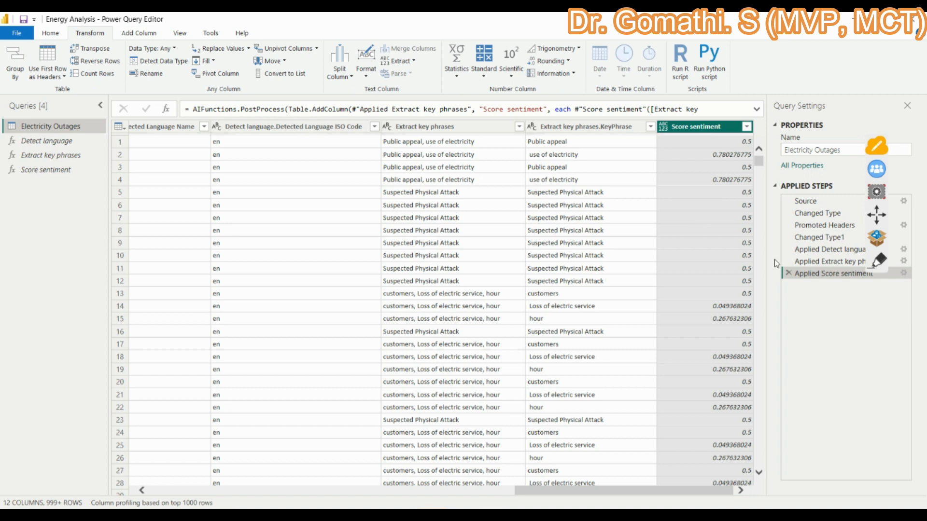